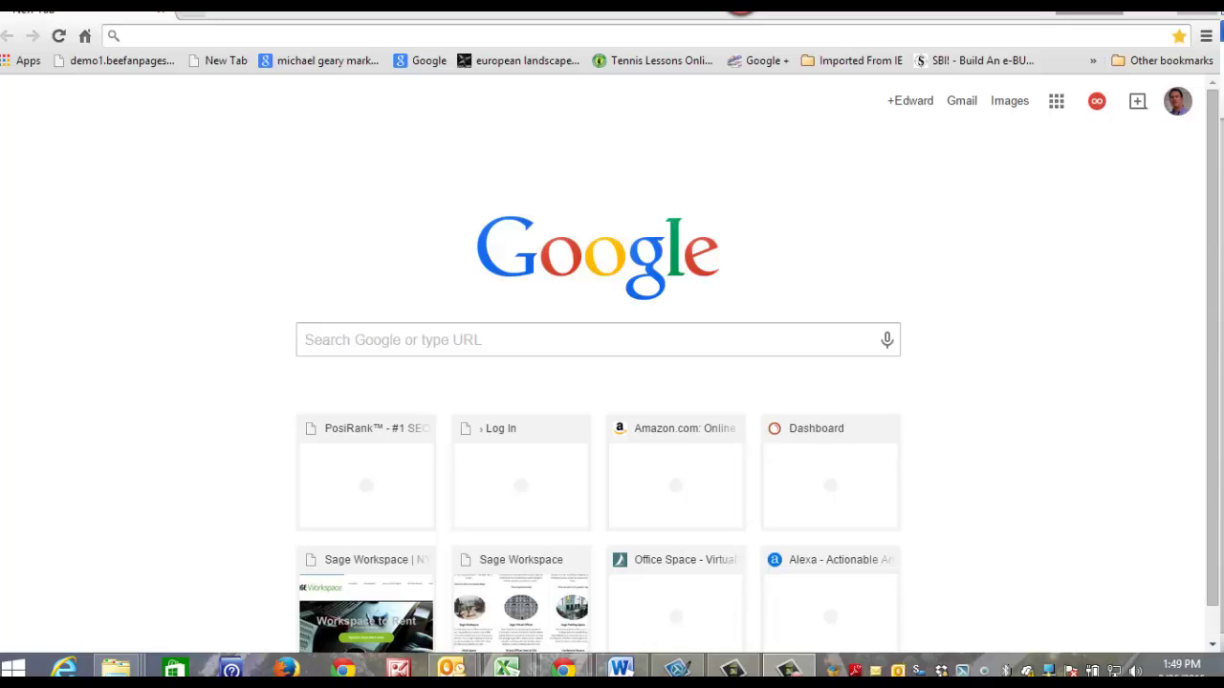
Step: Load xavierwines.nyc/wp-admin in Chrome and log in to reach the WordPress Dashboard
{"action": "type", "text": "domainname.nyc/wp-admin"}
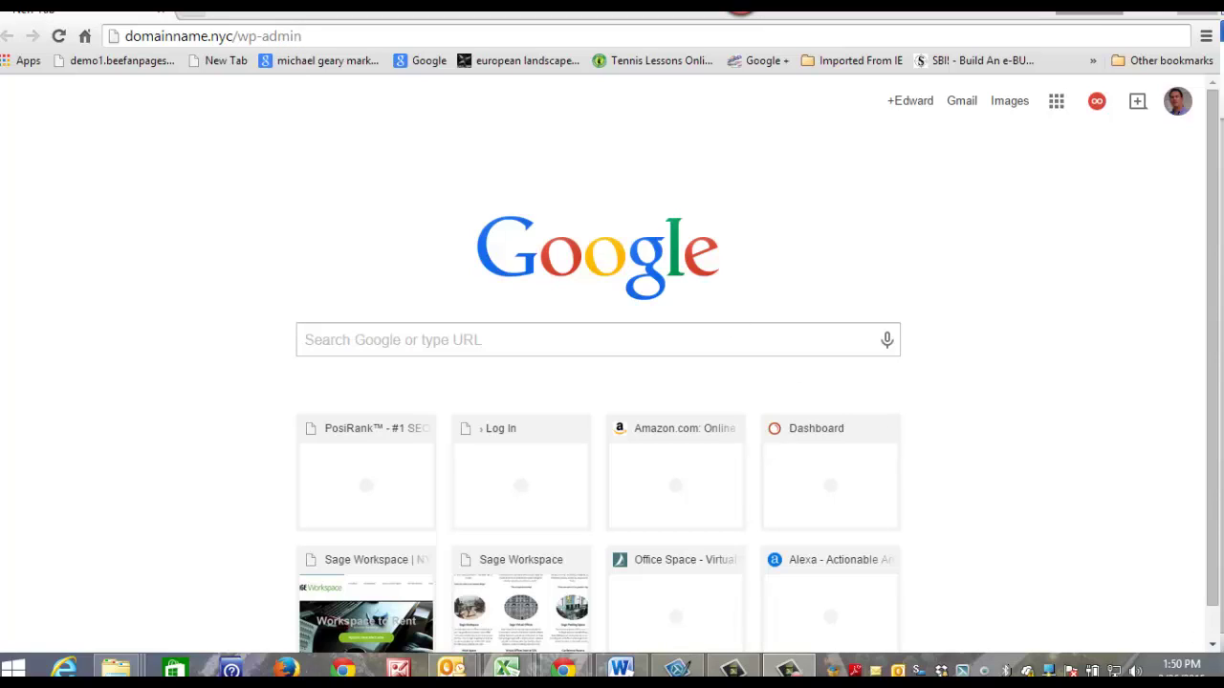
{"action": "key", "text": "Return"}
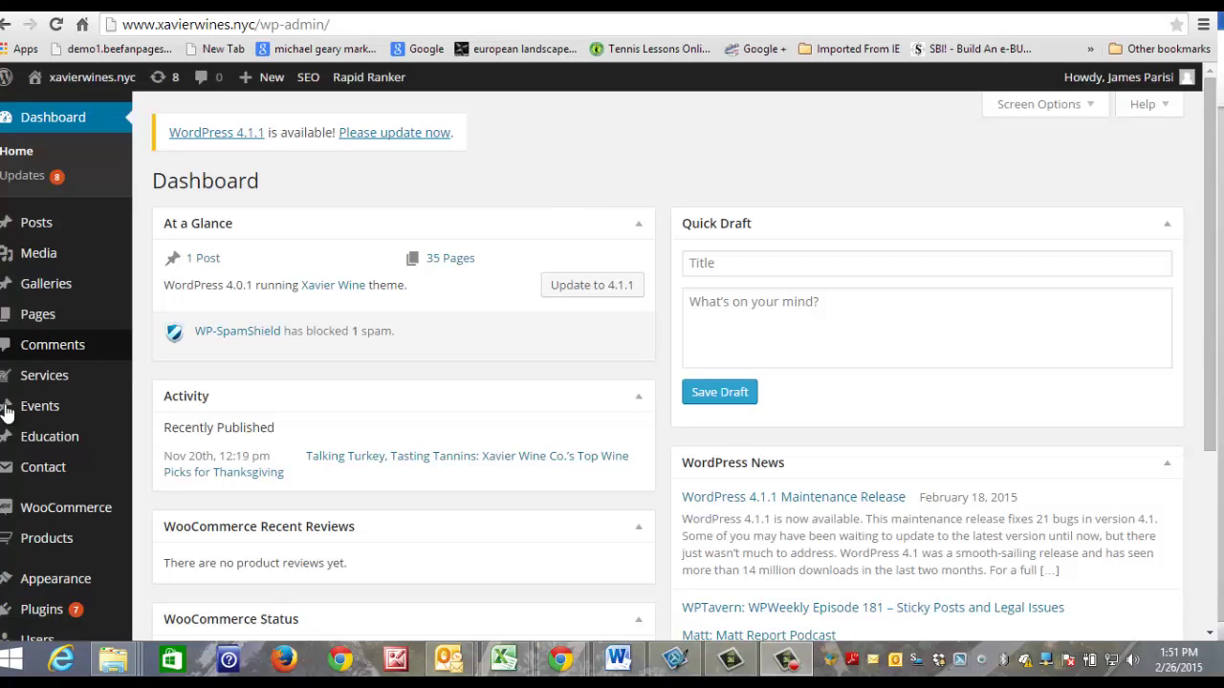
Step: Show the Events list with its four events, including 'Come Taste The Best Olive Oil On Earth'
{"action": "mouse_move", "coordinate": [19, 415]}
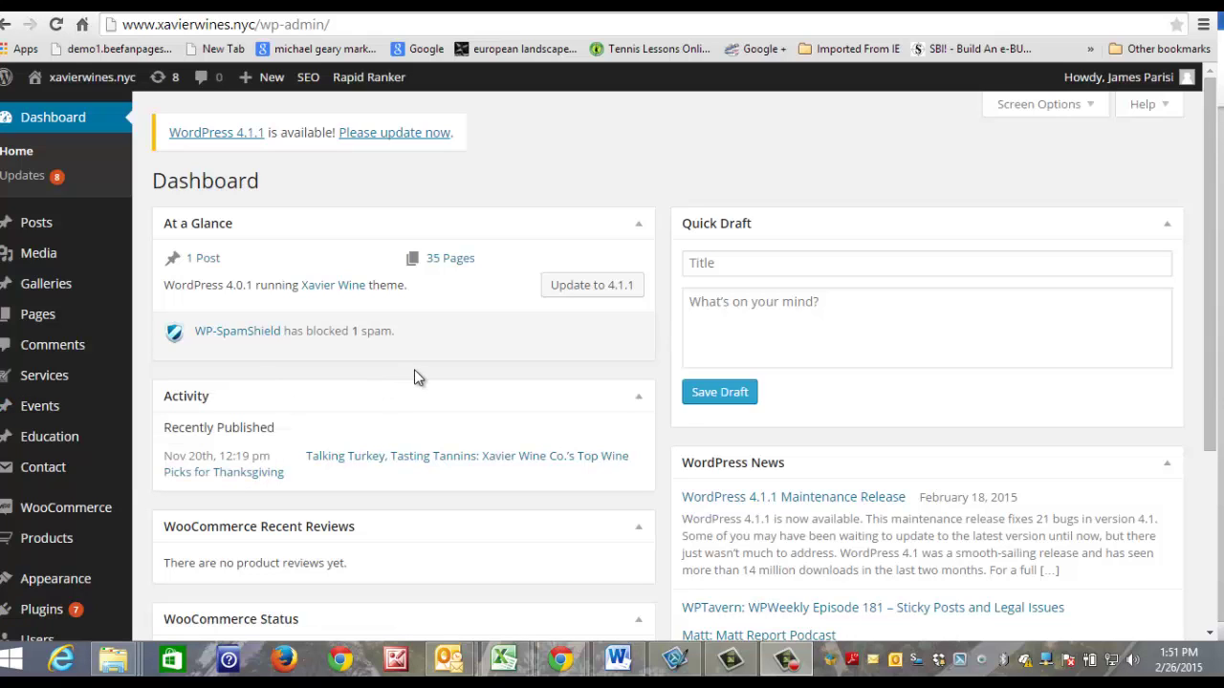
{"action": "left_click", "coordinate": [618, 415]}
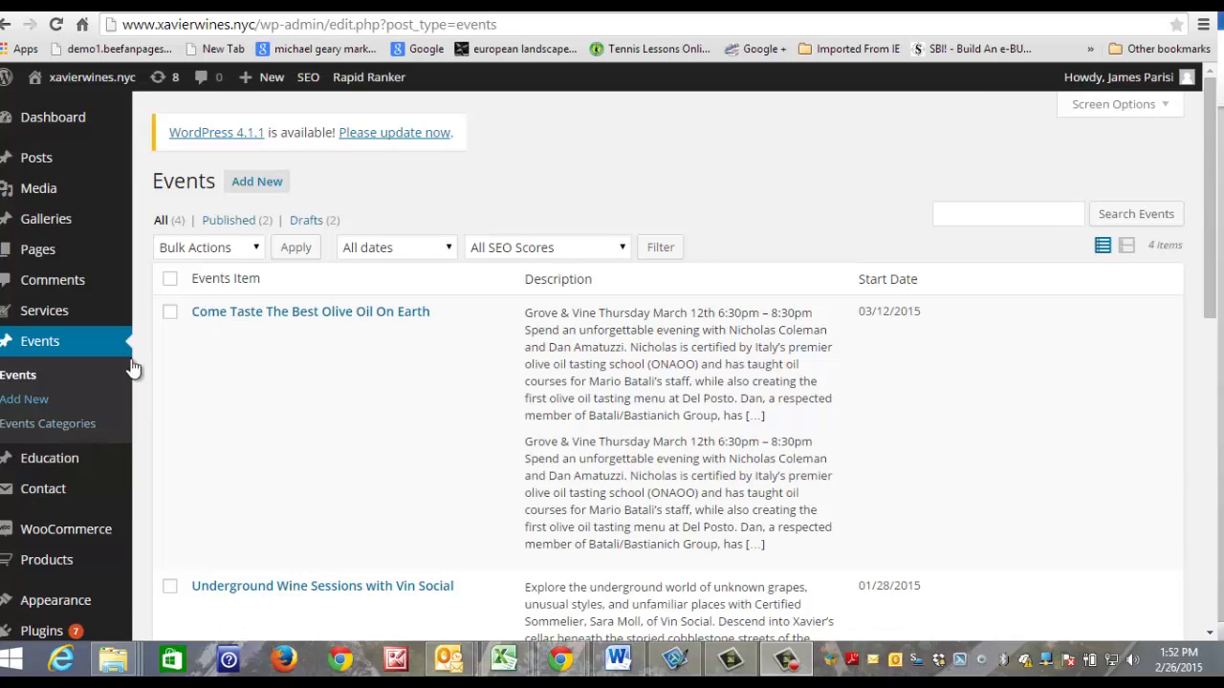
{"action": "mouse_move", "coordinate": [201, 342]}
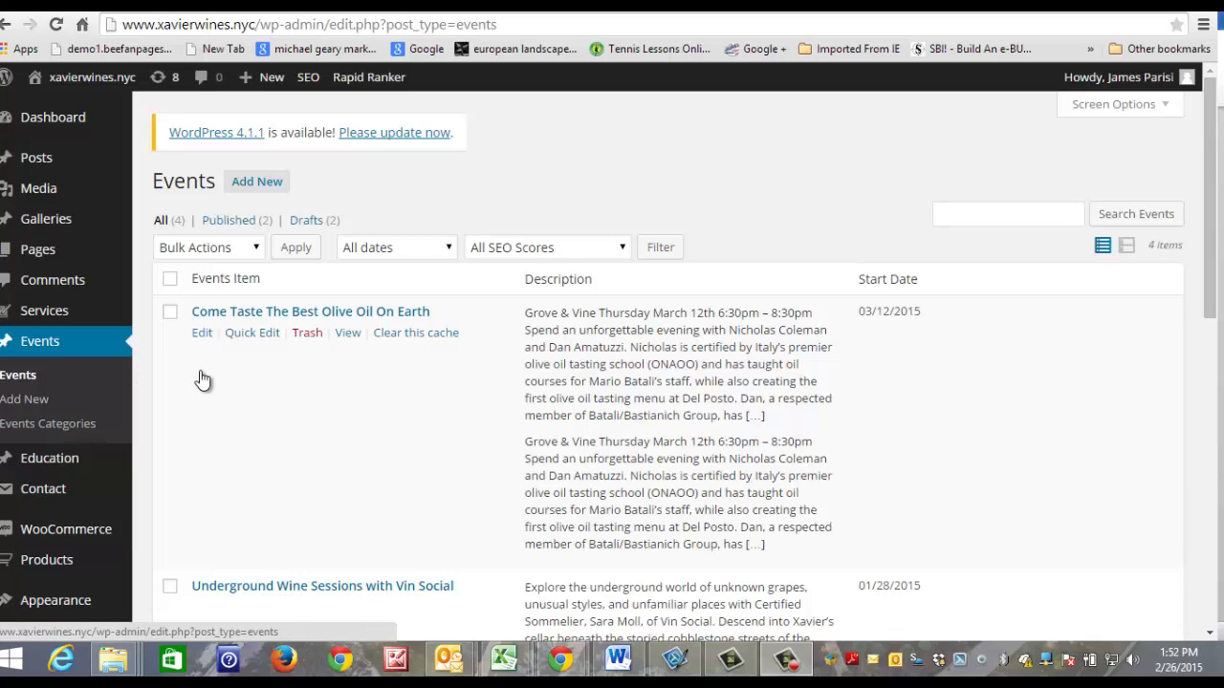
Step: Open 'Come Taste The Best Olive Oil On Earth' in Edit Events Item, leaving its title unchanged
{"action": "left_click", "coordinate": [201, 335]}
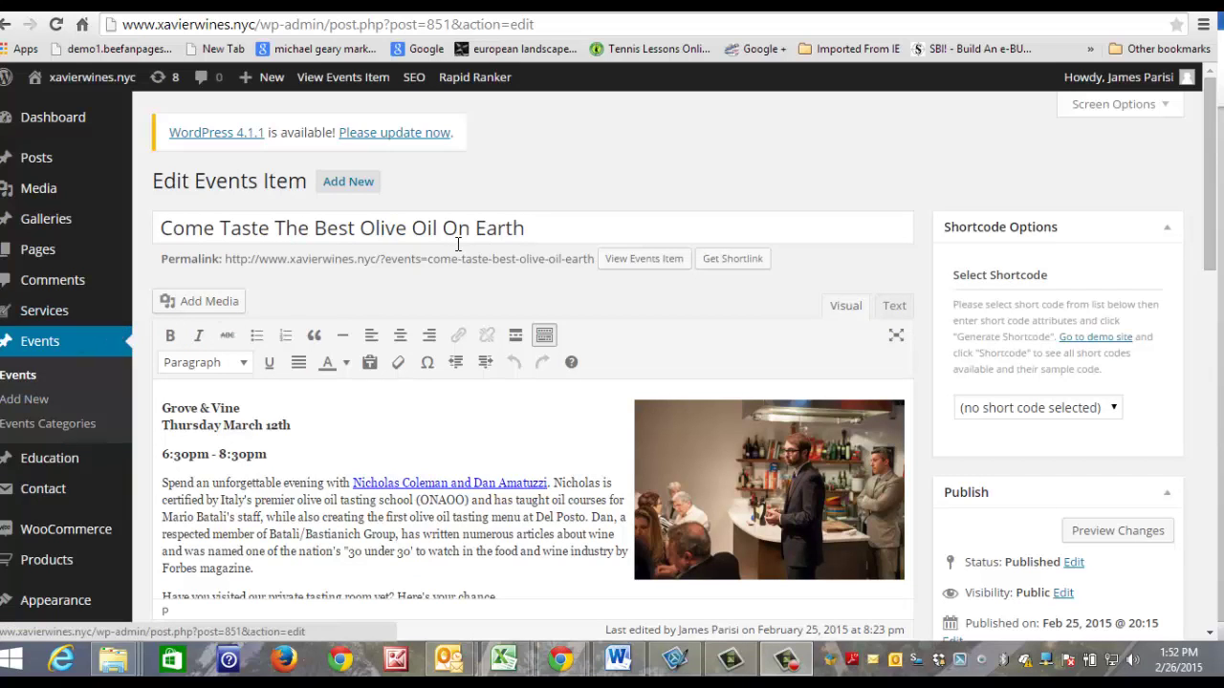
{"action": "left_click_drag", "start_coordinate": [533, 226], "coordinate": [158, 234]}
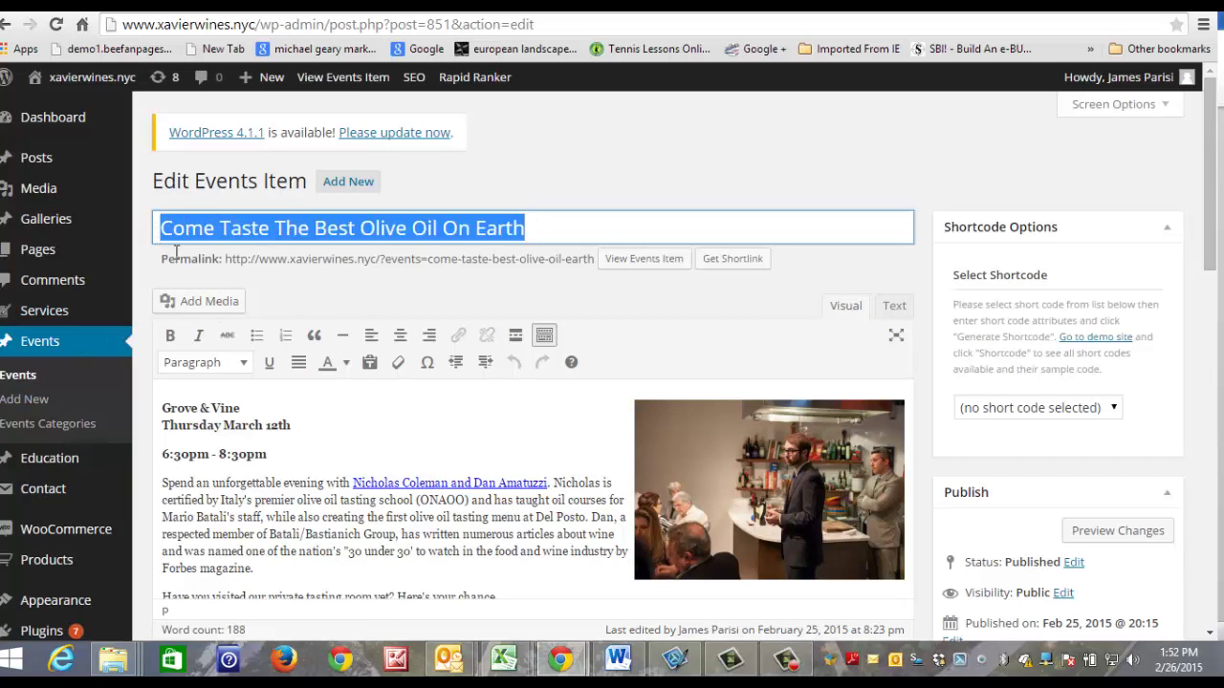
{"action": "left_click", "coordinate": [683, 229]}
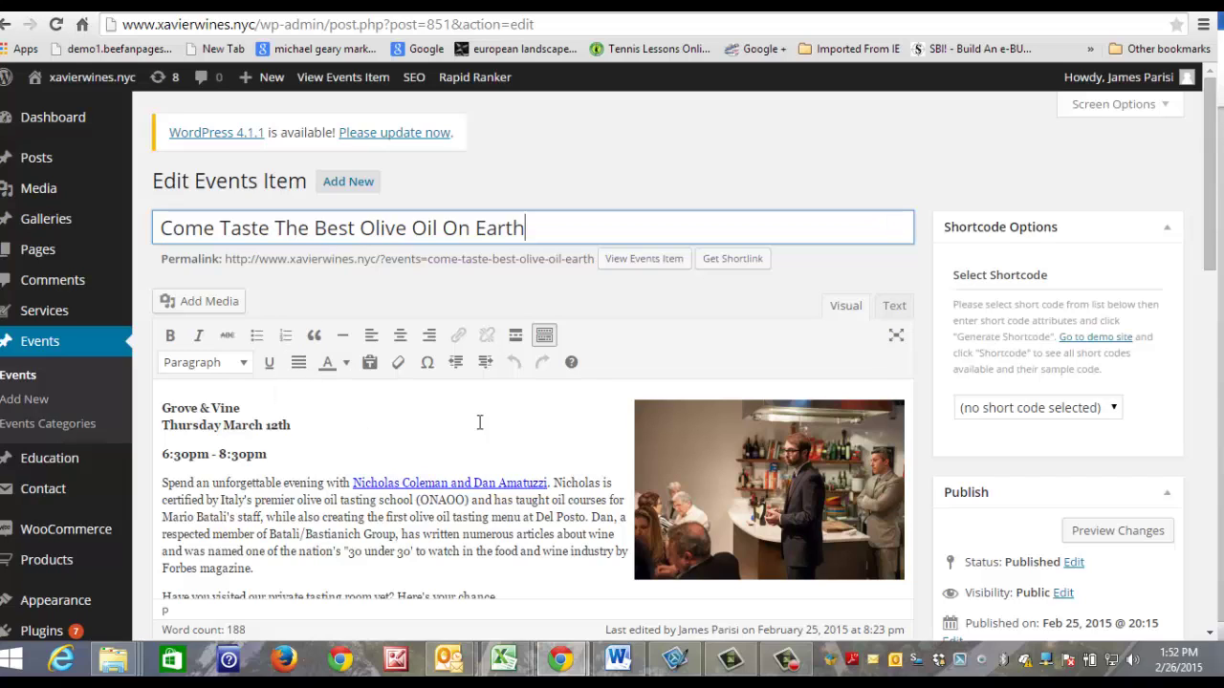
Step: Try the Add Media library, close it, and place the cursor back in the event description
{"action": "left_click", "coordinate": [202, 303]}
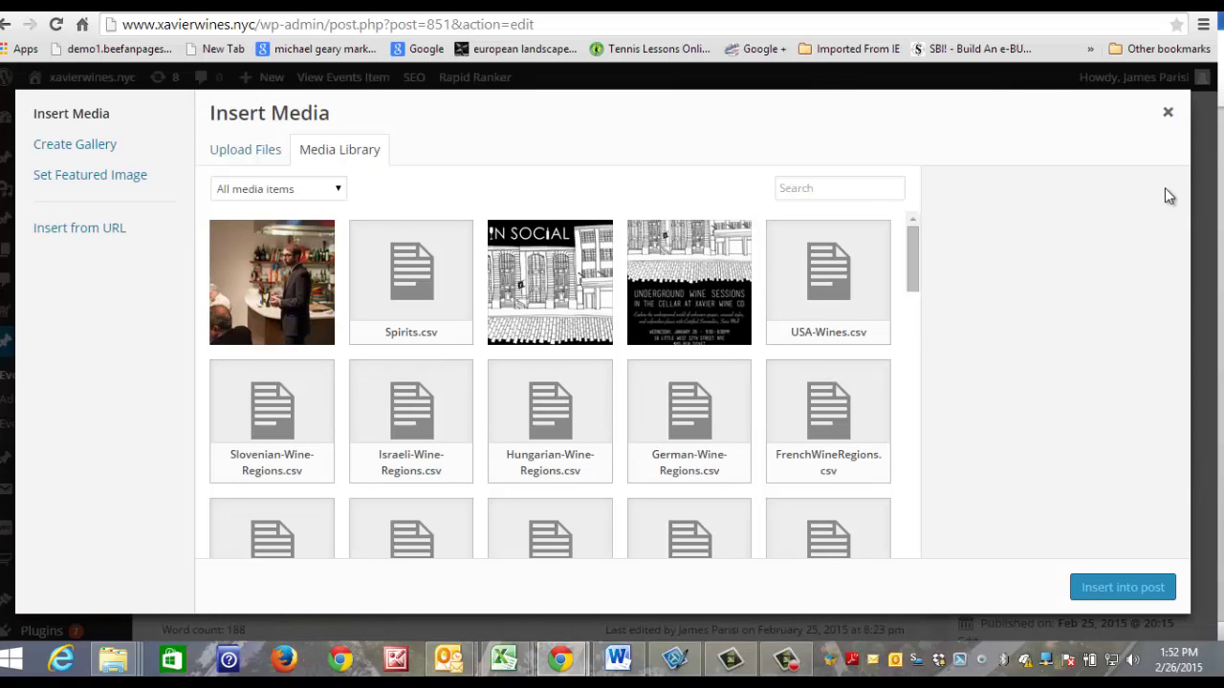
{"action": "left_click", "coordinate": [1168, 115]}
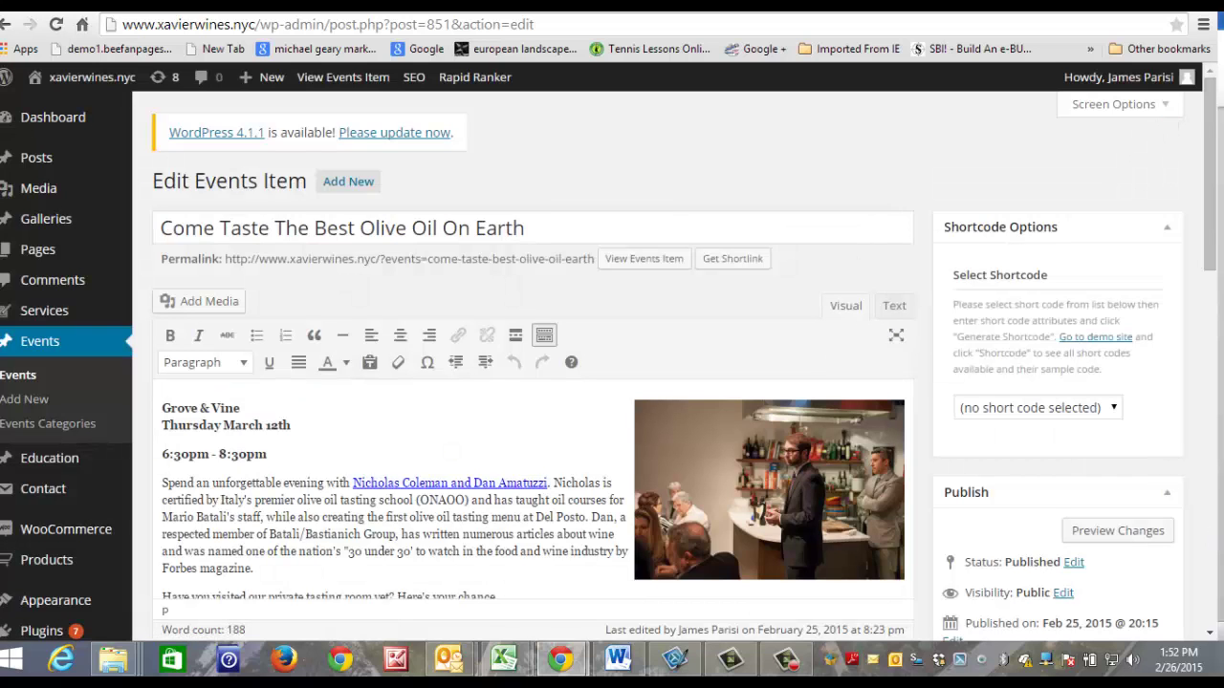
{"action": "scroll", "coordinate": [1014, 475], "scroll_direction": "down", "scroll_amount": 1}
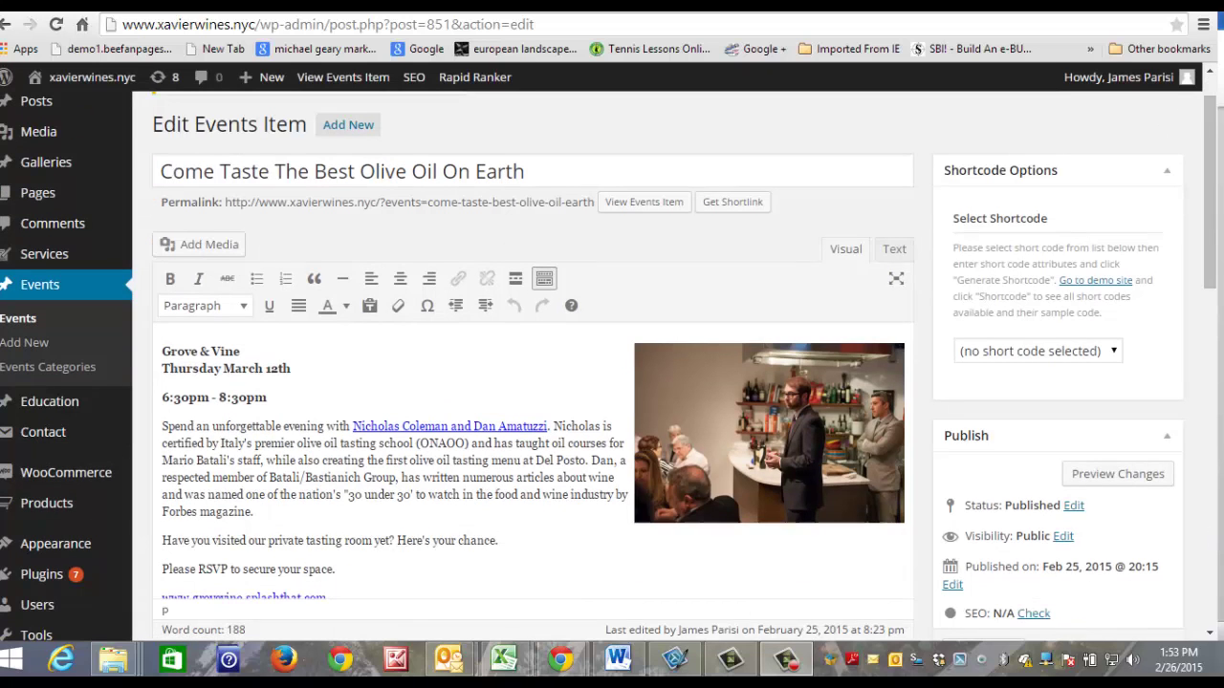
{"action": "left_click", "coordinate": [165, 428]}
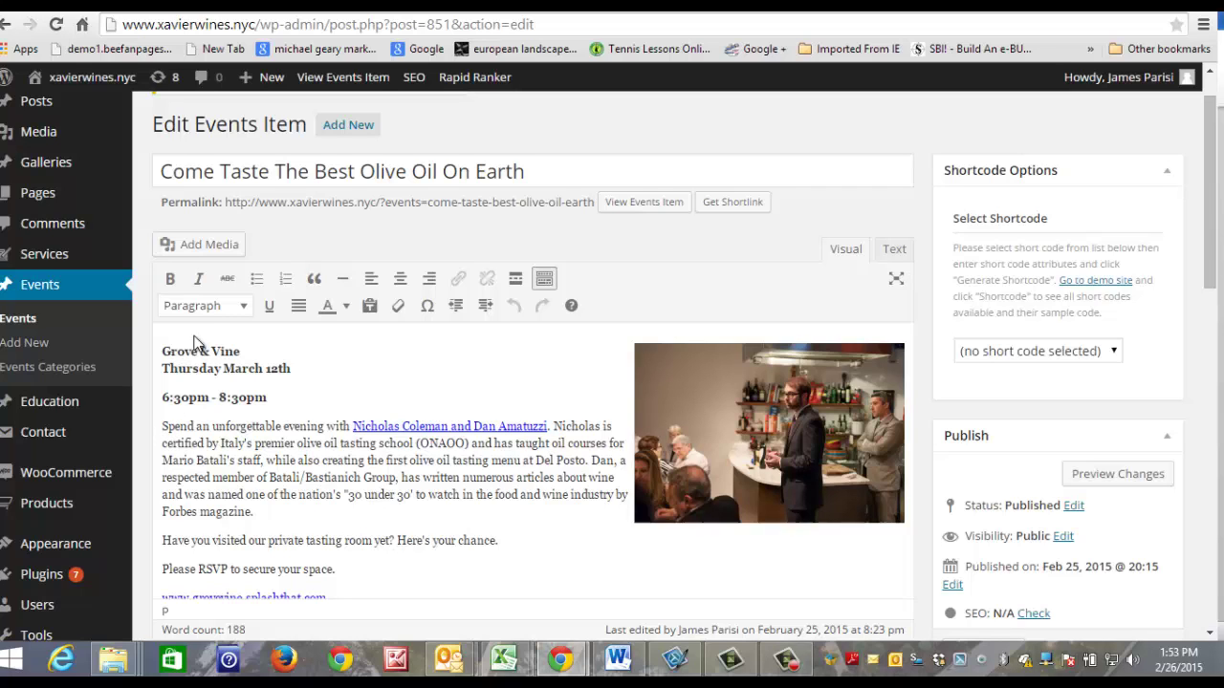
Step: Select event.jpg with Left alignment, then close Insert Media without inserting it
{"action": "left_click", "coordinate": [210, 247]}
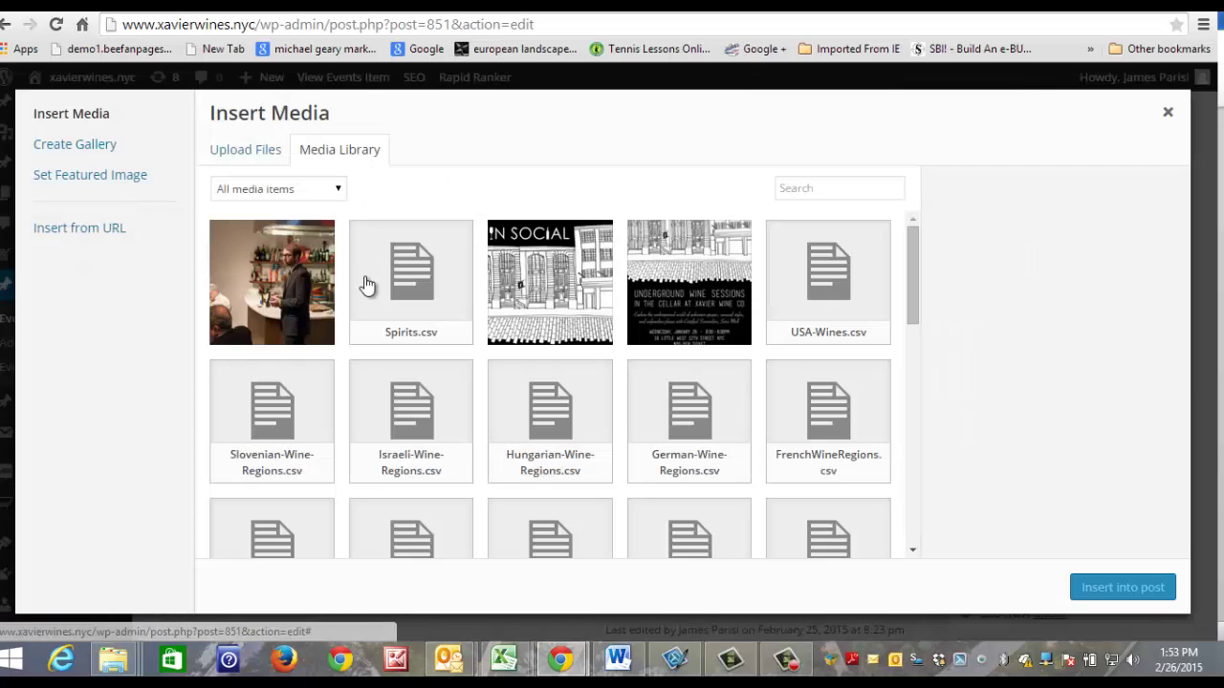
{"action": "left_click", "coordinate": [309, 280]}
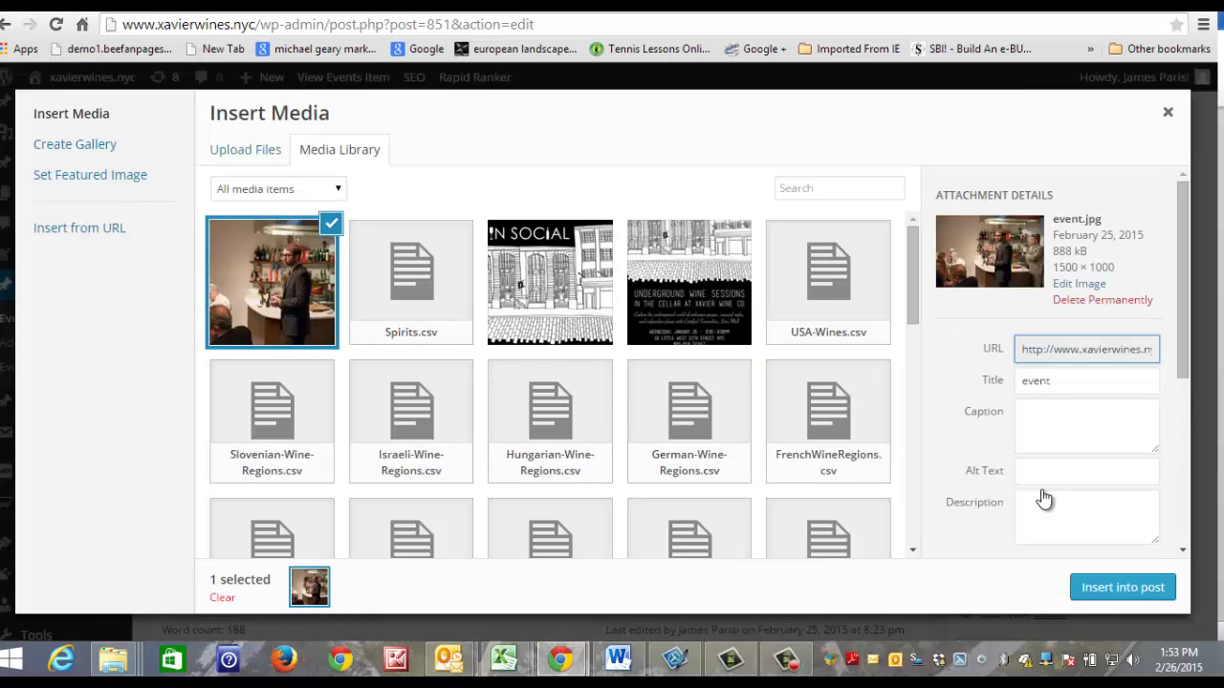
{"action": "scroll", "coordinate": [1159, 478], "scroll_direction": "down", "scroll_amount": 2}
{"action": "scroll", "coordinate": [1158, 494], "scroll_direction": "down", "scroll_amount": 2}
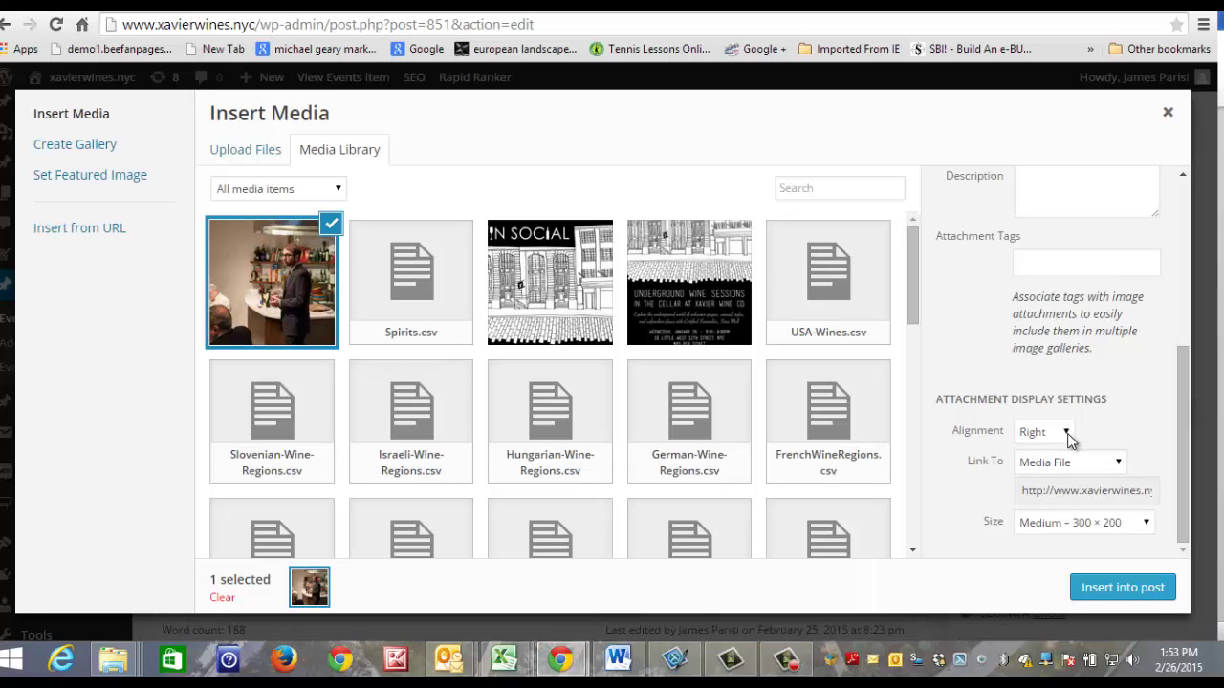
{"action": "left_click", "coordinate": [1067, 436]}
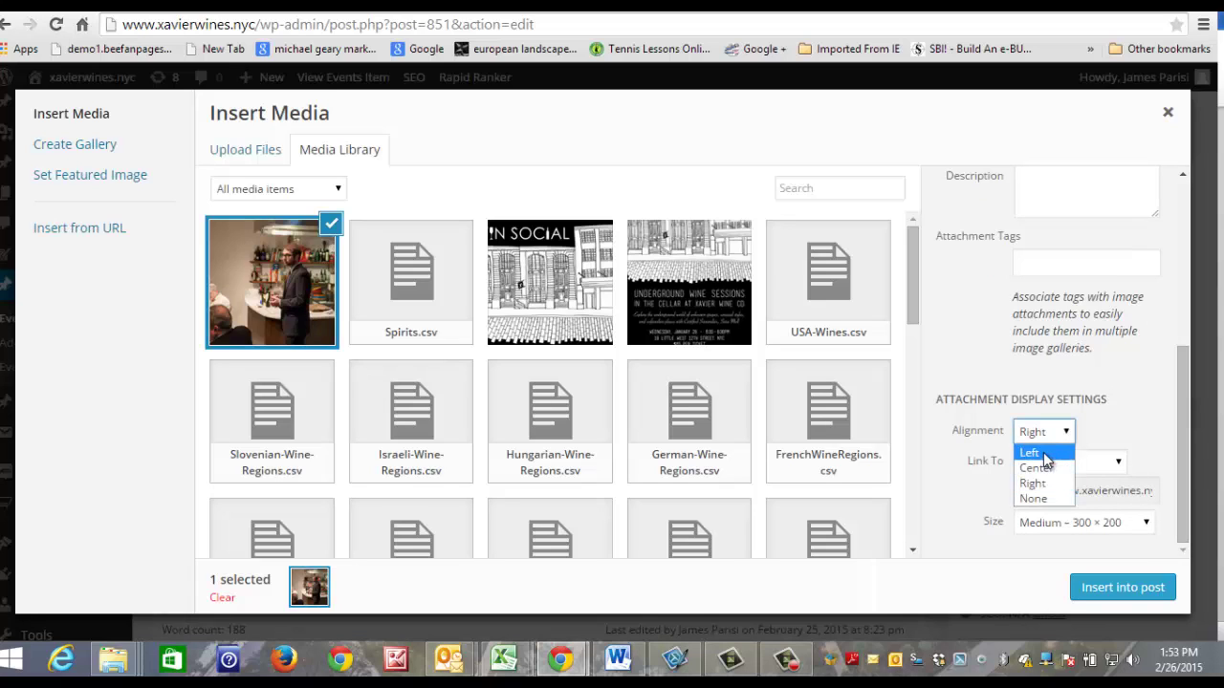
{"action": "left_click", "coordinate": [1043, 454]}
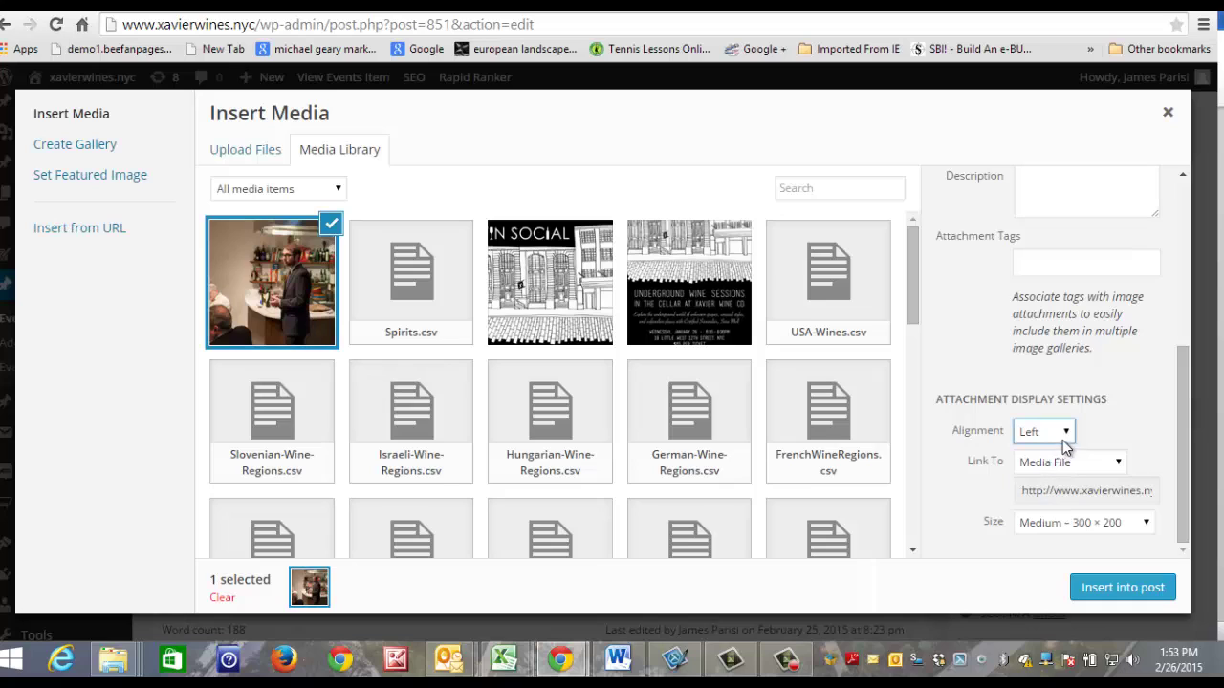
{"action": "left_click", "coordinate": [1068, 436]}
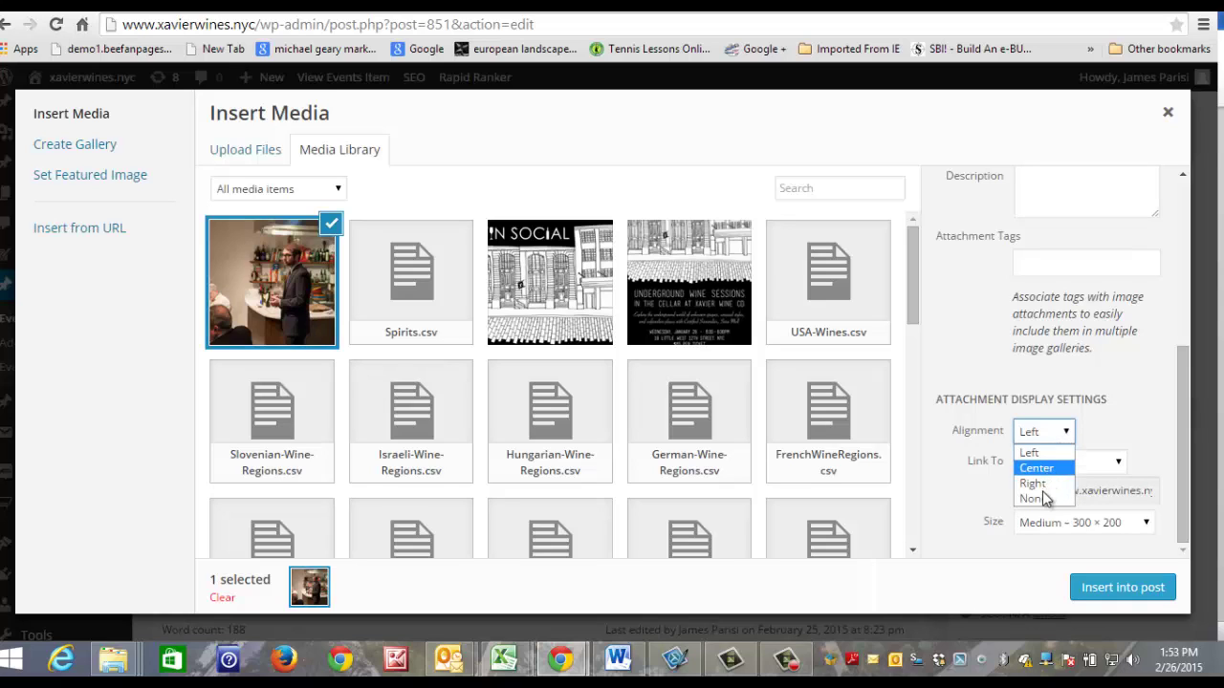
{"action": "left_click", "coordinate": [1112, 441]}
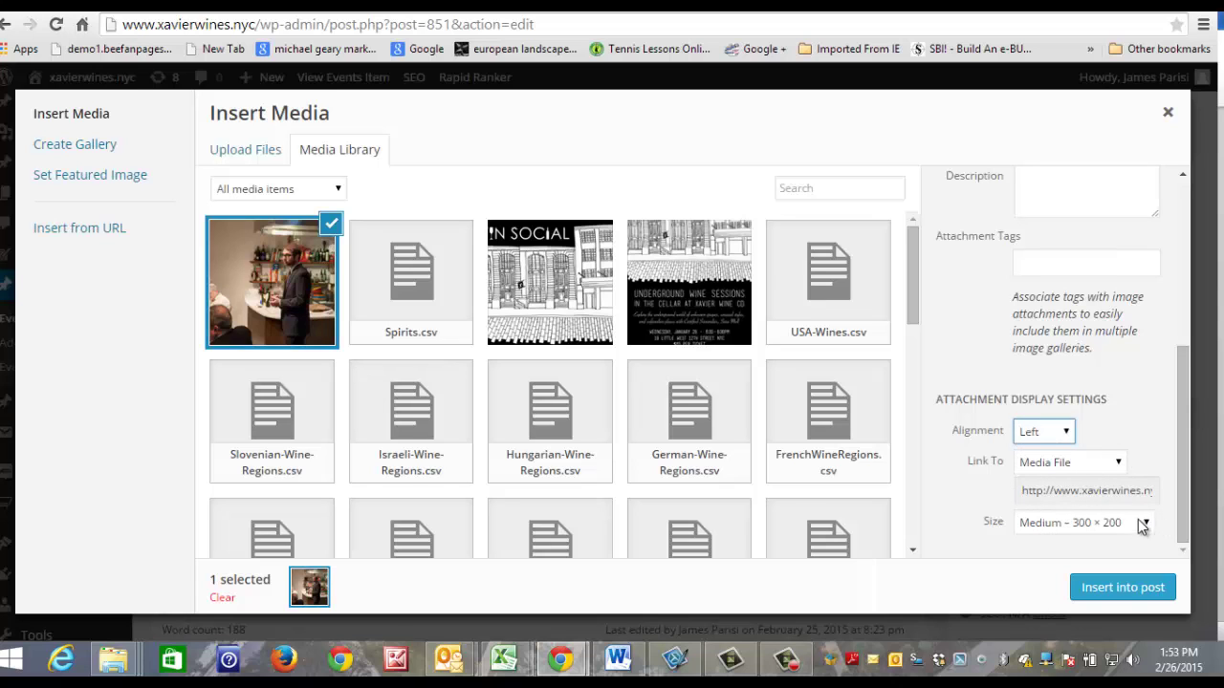
{"action": "left_click", "coordinate": [1168, 114]}
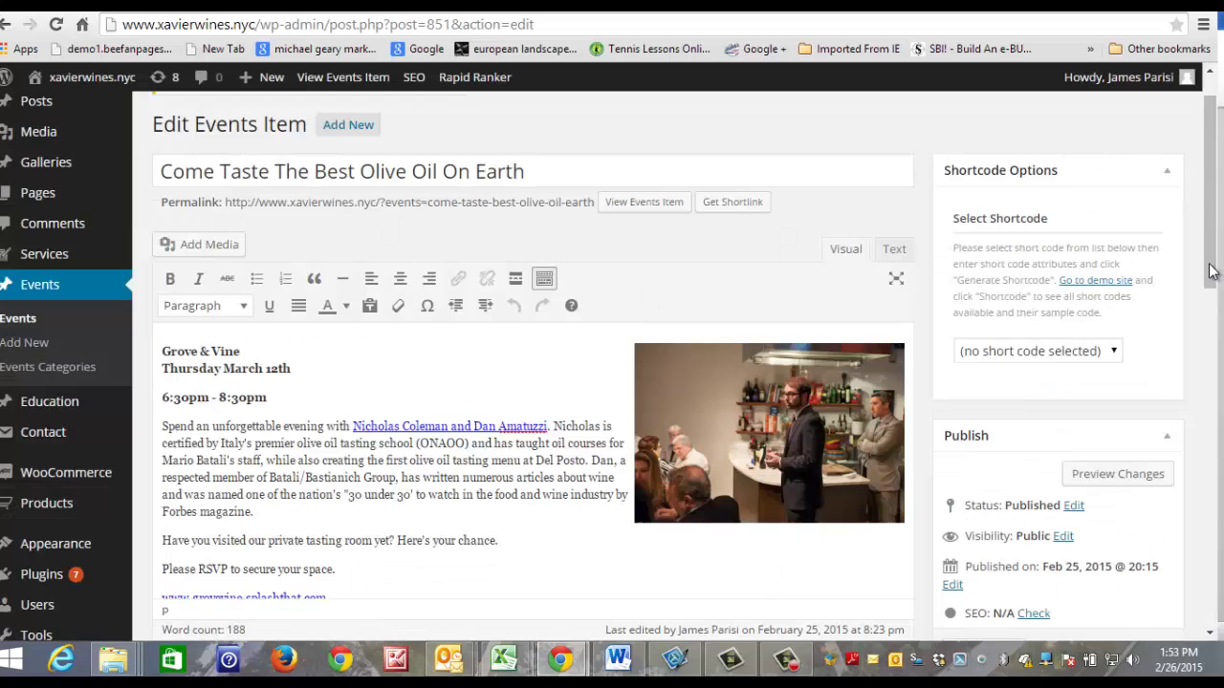
{"action": "left_click_drag", "start_coordinate": [1207, 289], "coordinate": [1144, 493]}
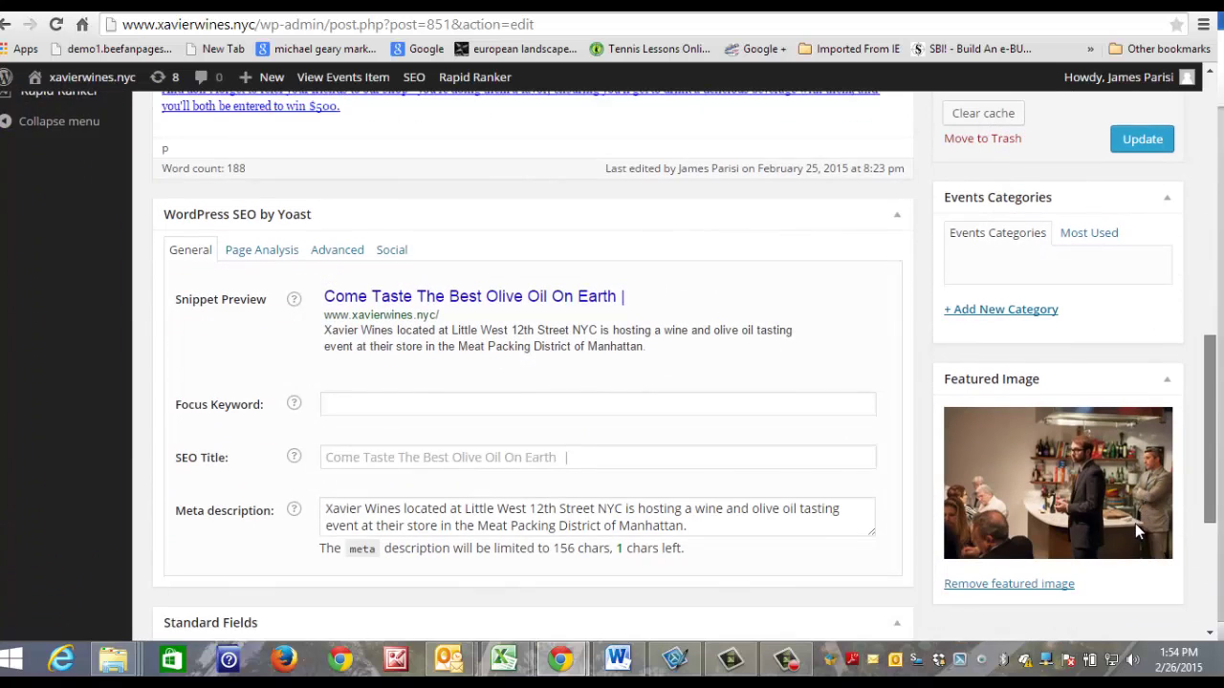
{"action": "left_click_drag", "start_coordinate": [1136, 537], "coordinate": [1126, 564]}
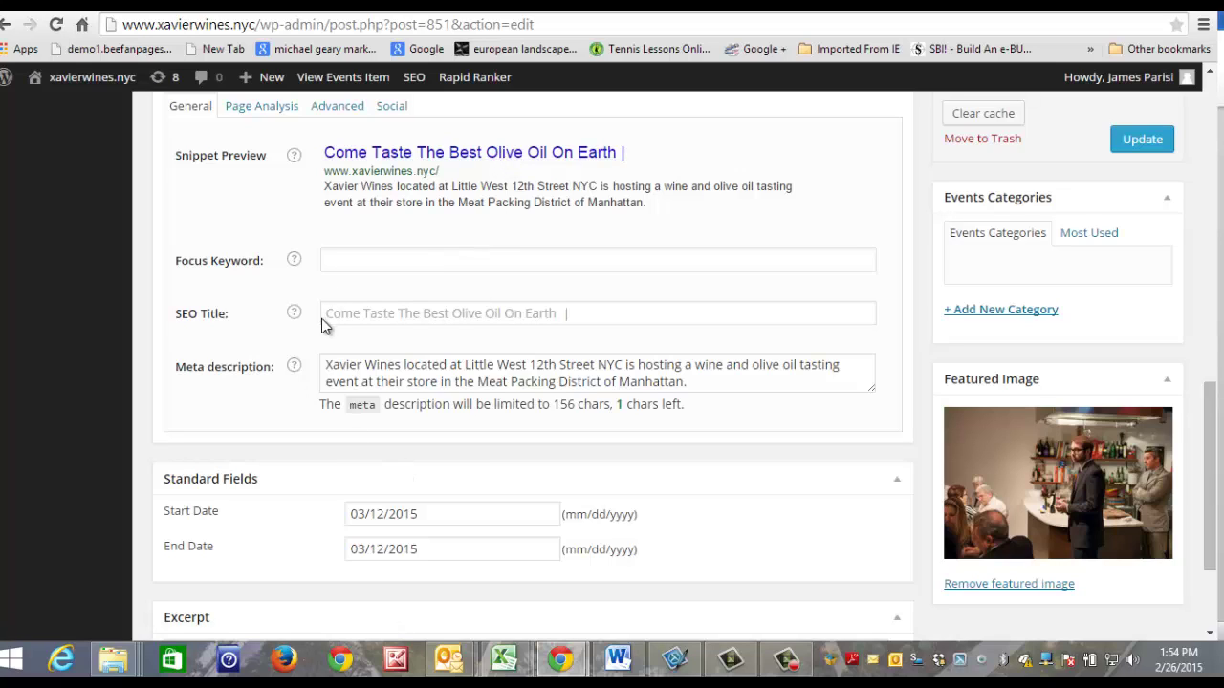
{"action": "left_click", "coordinate": [473, 319]}
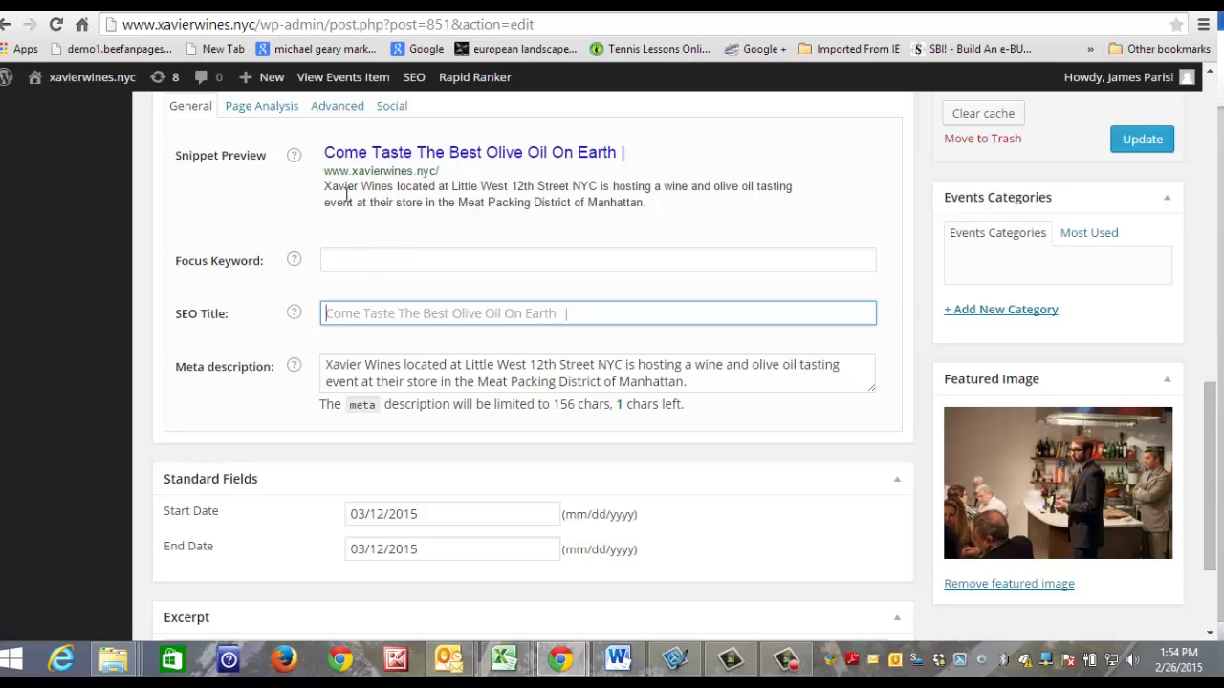
{"action": "left_click_drag", "start_coordinate": [347, 191], "coordinate": [657, 208]}
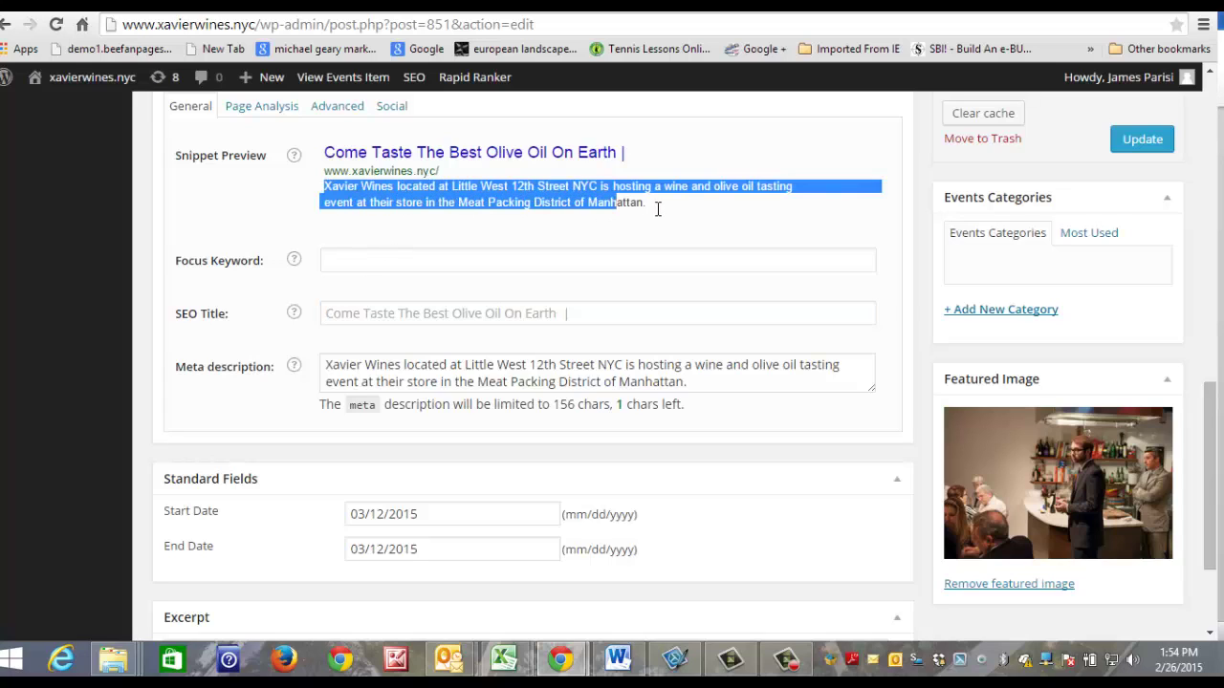
{"action": "left_click", "coordinate": [566, 237]}
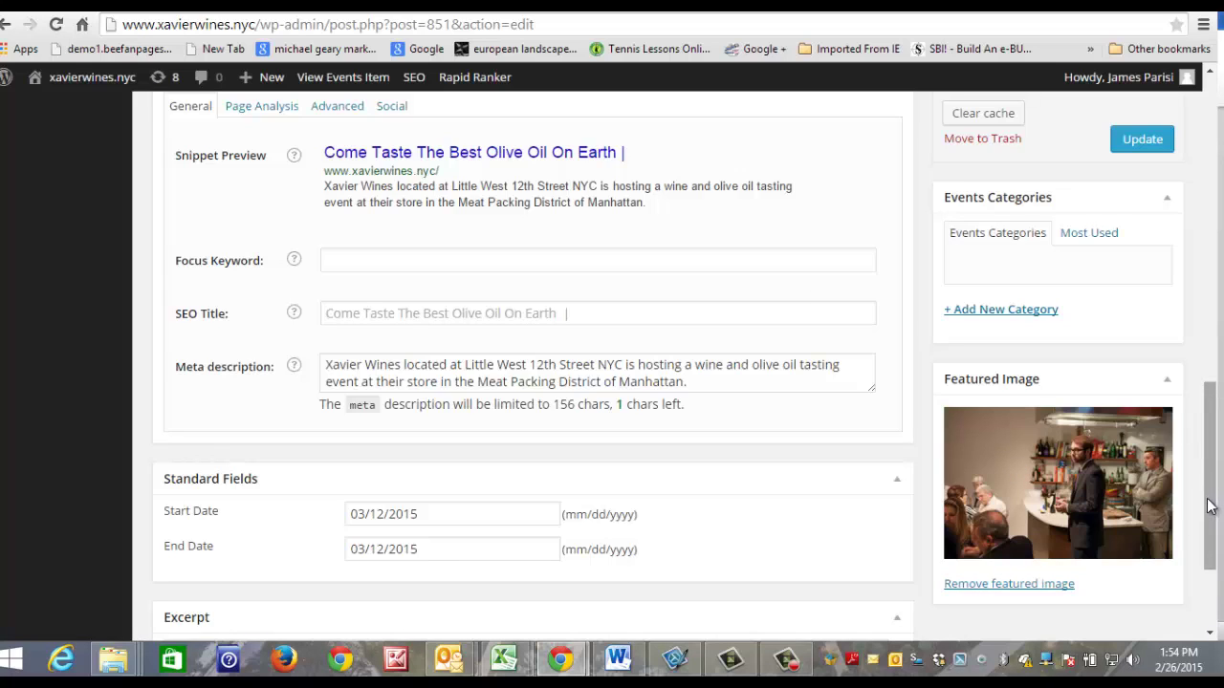
Step: Scroll through the olive oil event preview showing the tasting photo beside the description
{"action": "left_click_drag", "start_coordinate": [1208, 508], "coordinate": [1206, 371]}
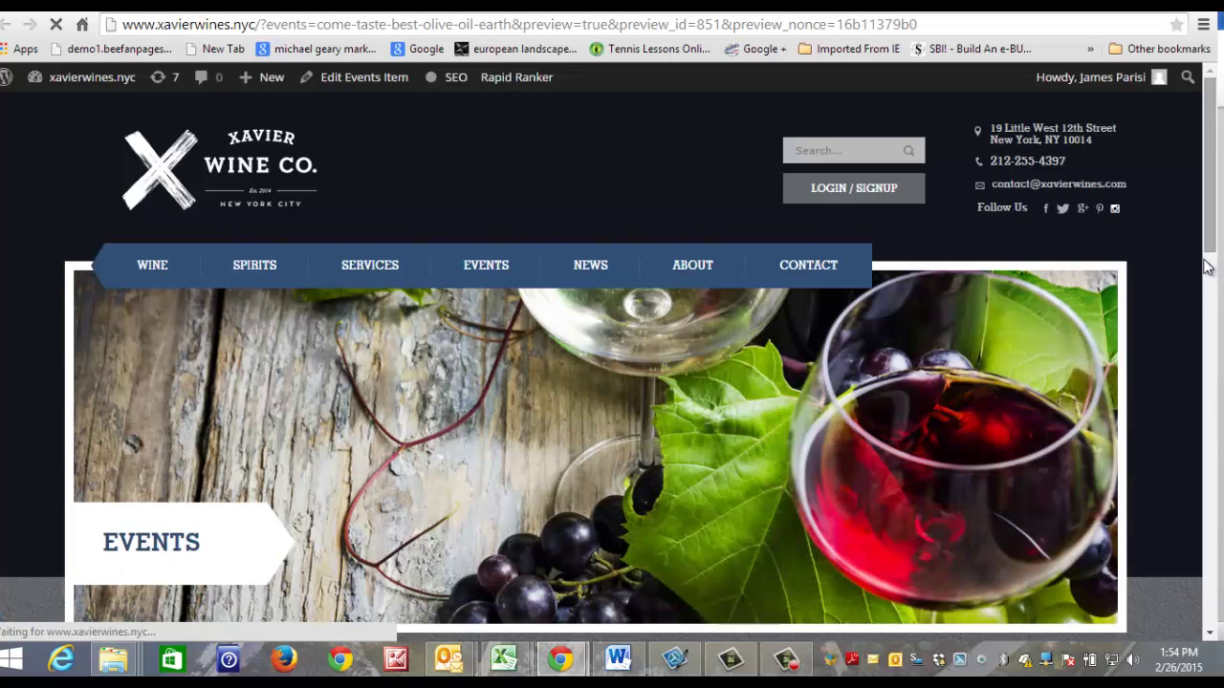
{"action": "scroll", "coordinate": [1184, 326], "scroll_direction": "down", "scroll_amount": 5}
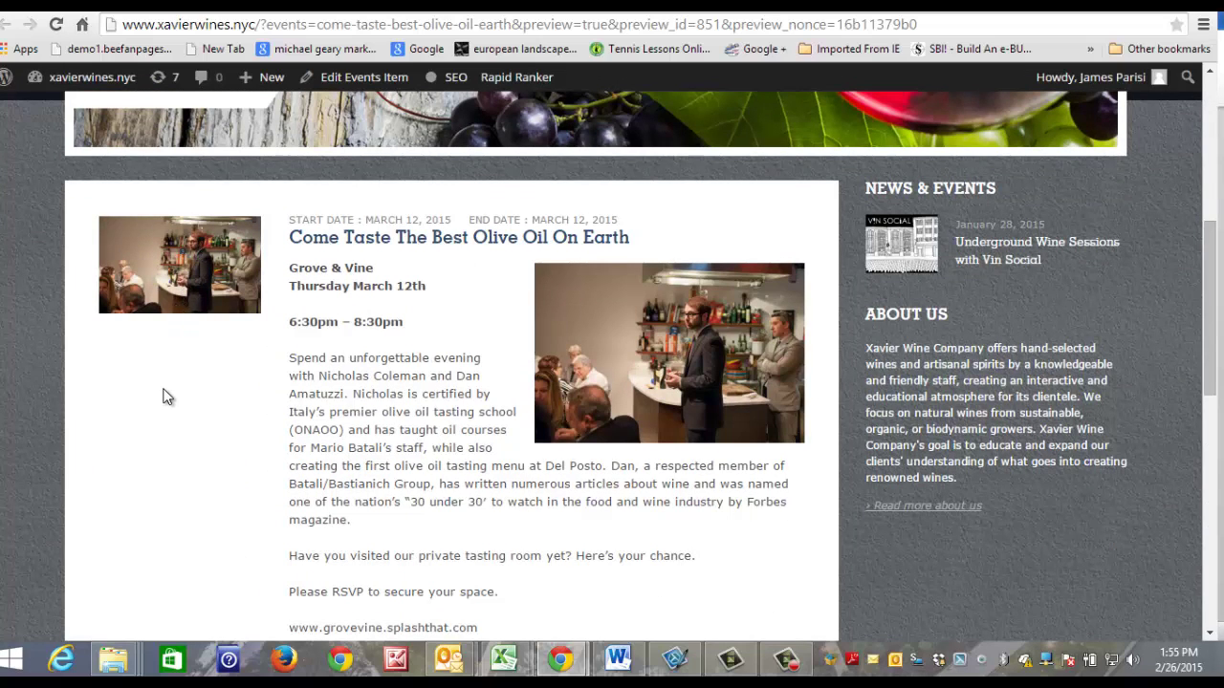
{"action": "scroll", "coordinate": [163, 397], "scroll_direction": "down", "scroll_amount": 4}
{"action": "scroll", "coordinate": [163, 396], "scroll_direction": "up", "scroll_amount": 4}
{"action": "scroll", "coordinate": [163, 397], "scroll_direction": "up", "scroll_amount": 5}
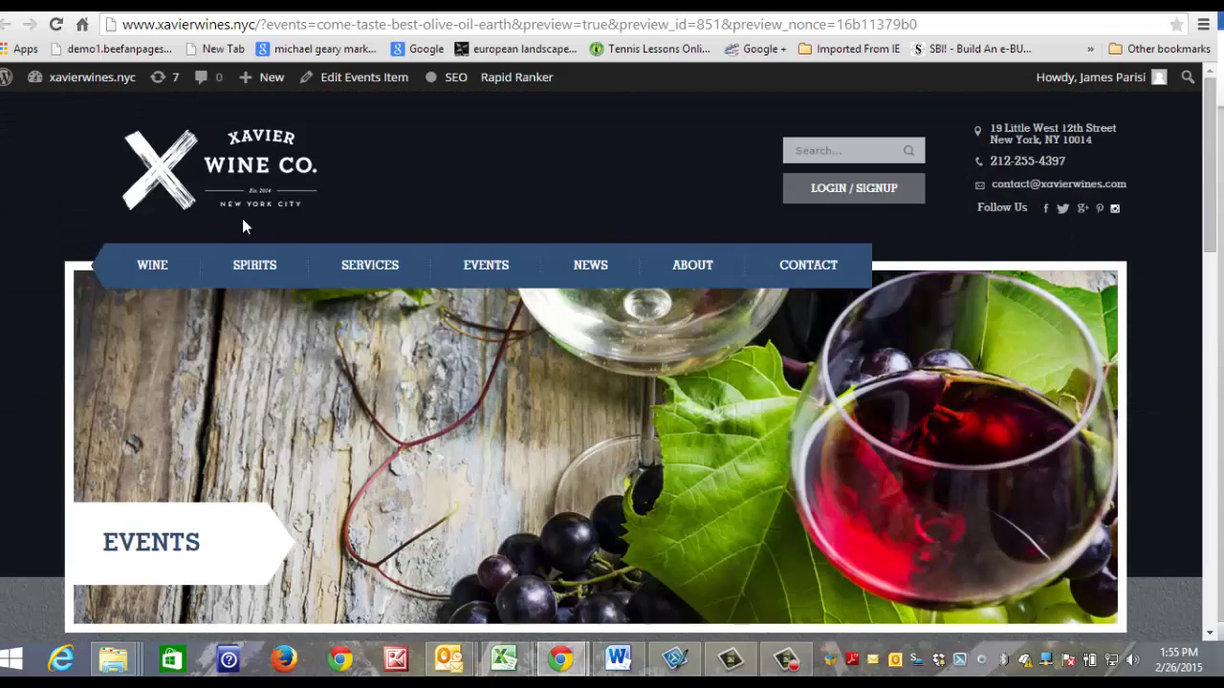
Step: Return to the olive oil event's Edit Events Item tab and scroll toward the Update button
{"action": "left_click", "coordinate": [330, 10]}
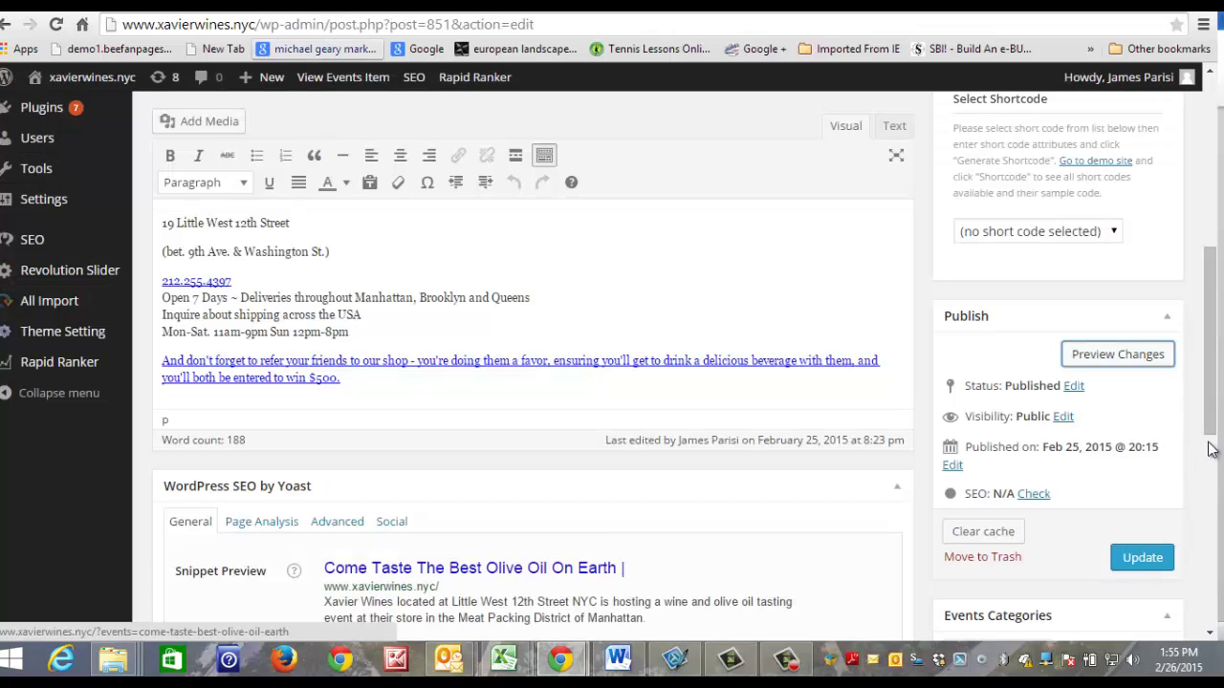
{"action": "left_click_drag", "start_coordinate": [1210, 440], "coordinate": [1209, 450]}
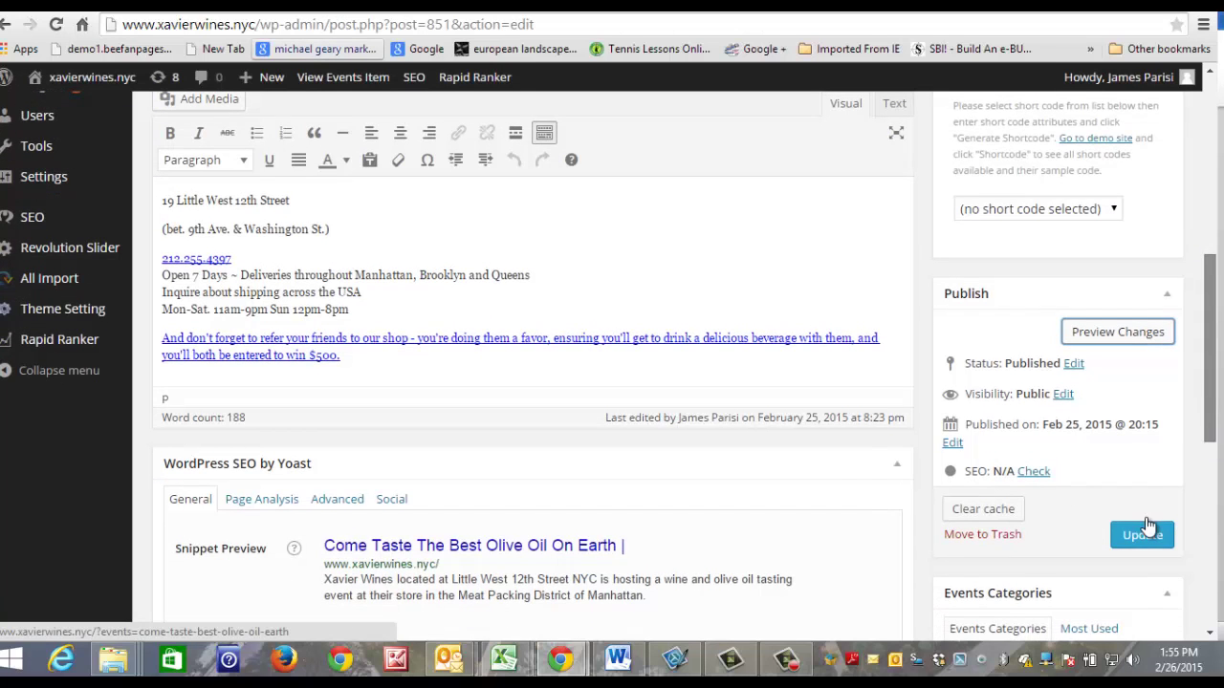